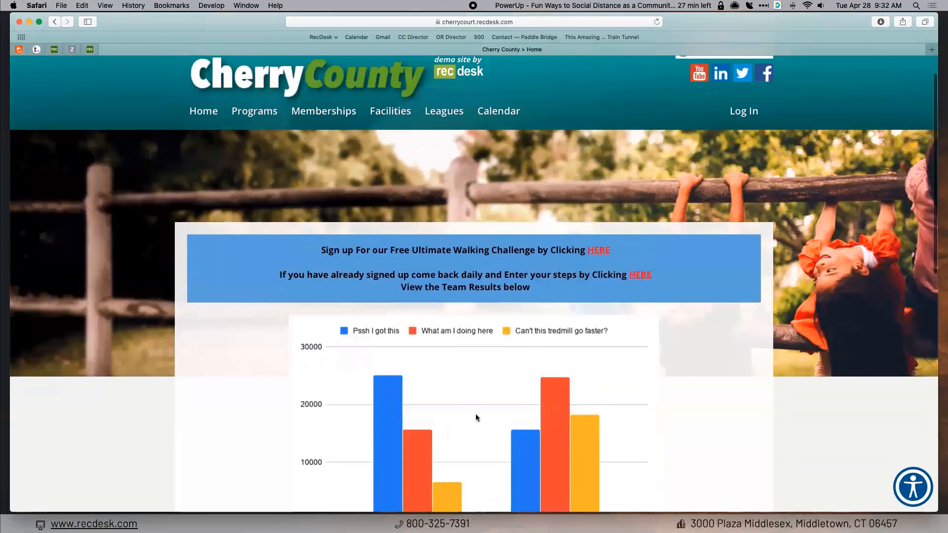
Open the free Ultimate Walking Challenge sign-up page from the home page banner and review its program details.
scroll(477, 418, "down", 2)
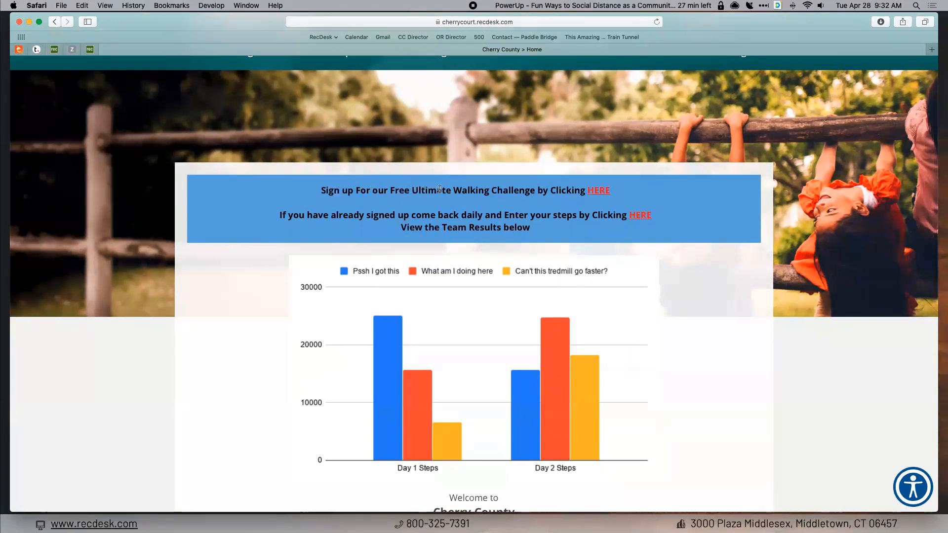
left_click(599, 191)
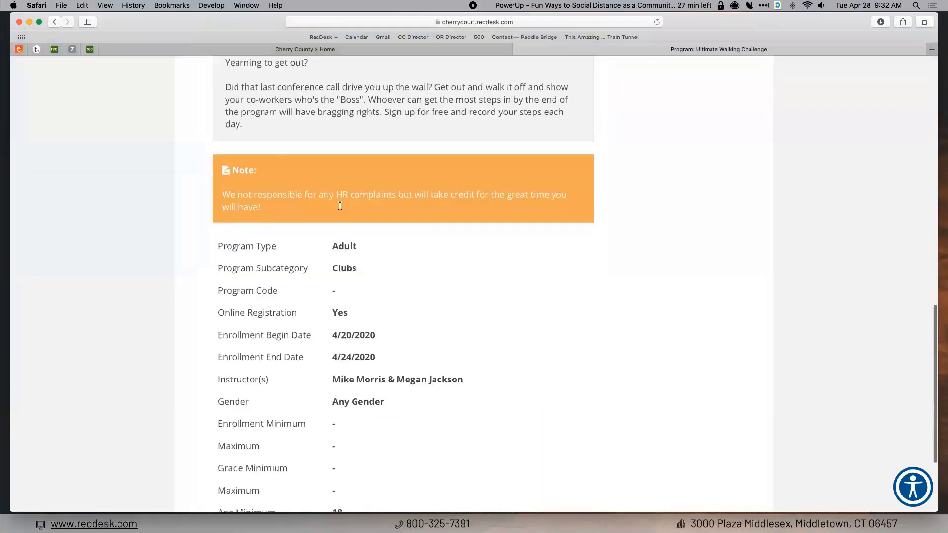
scroll(340, 206, "down", 1)
scroll(340, 207, "up", 2)
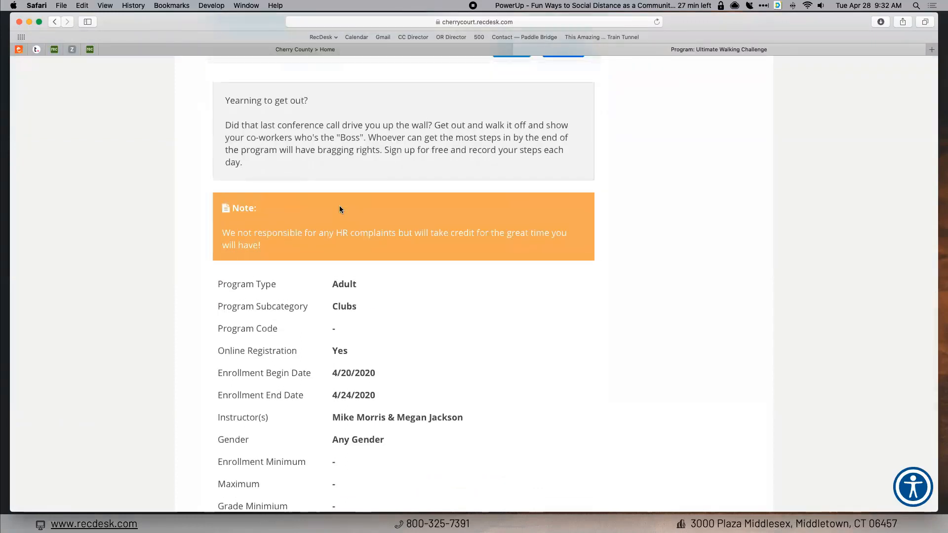
scroll(339, 207, "up", 2)
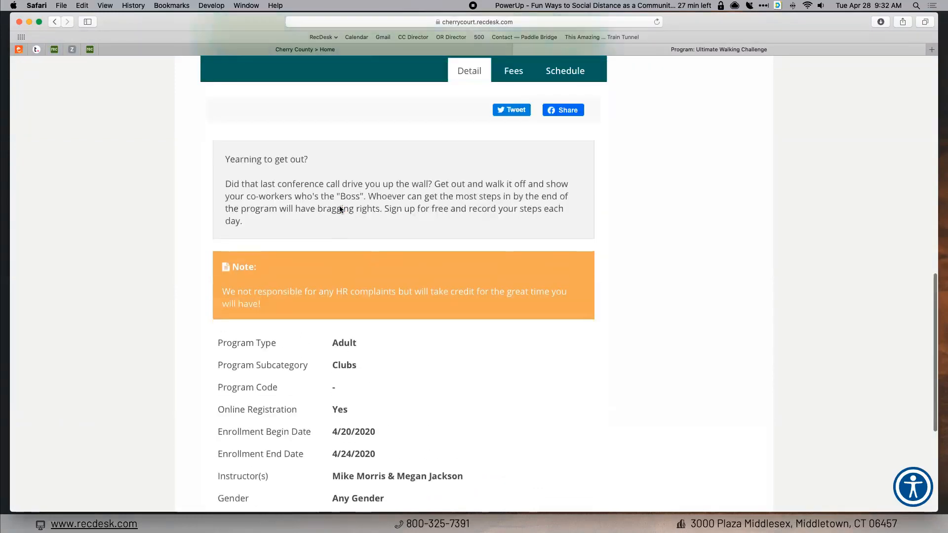
scroll(339, 208, "up", 1)
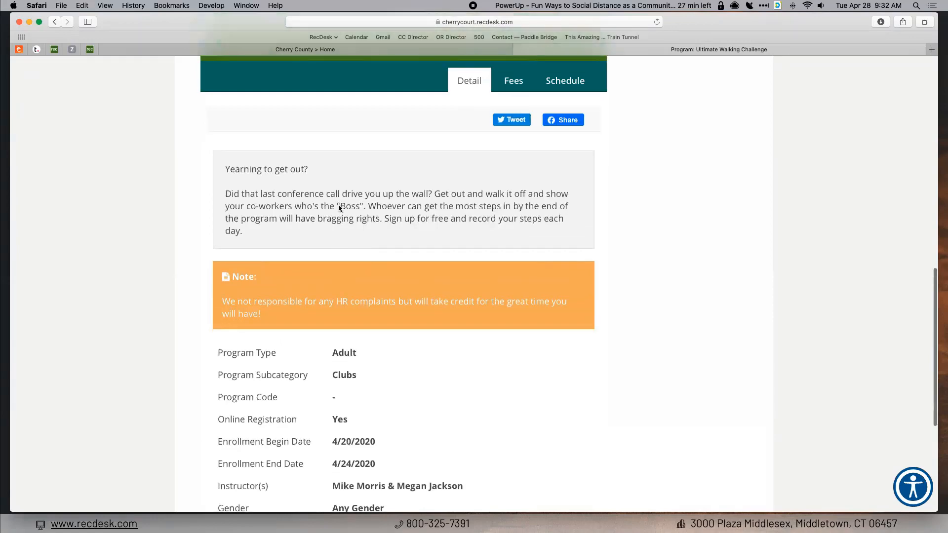
scroll(339, 204, "down", 3)
scroll(339, 205, "up", 5)
scroll(337, 209, "up", 6)
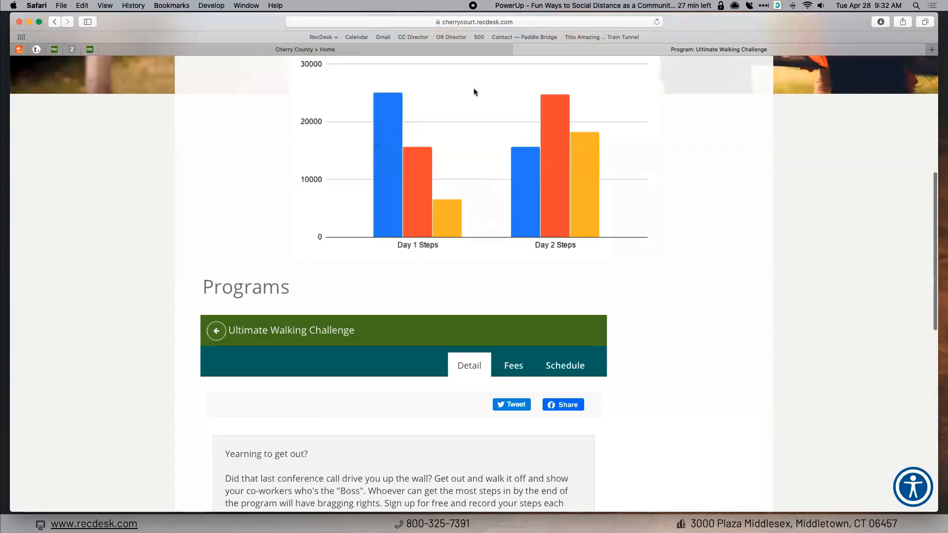
Open the daily step entry form from the banner, go to its owner's editor and review the questions.
scroll(631, 91, "up", 3)
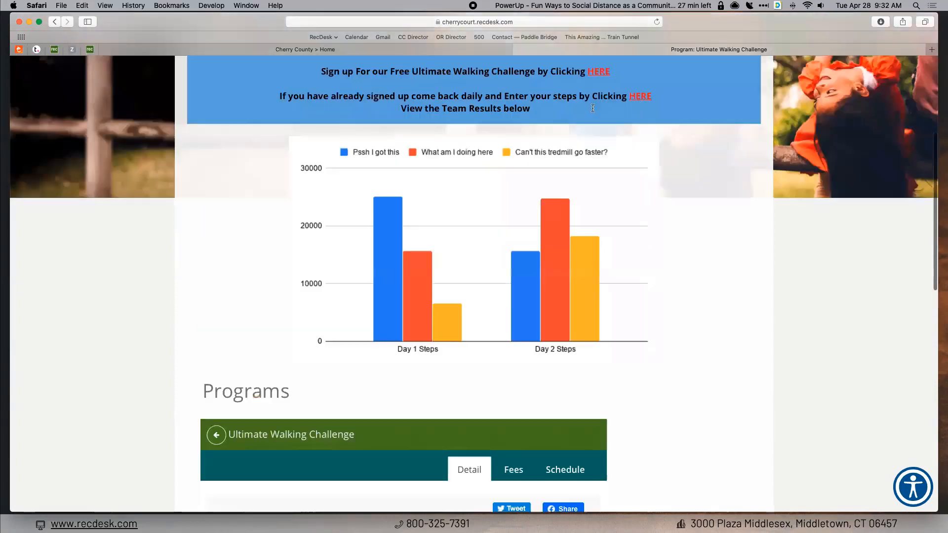
left_click(640, 99)
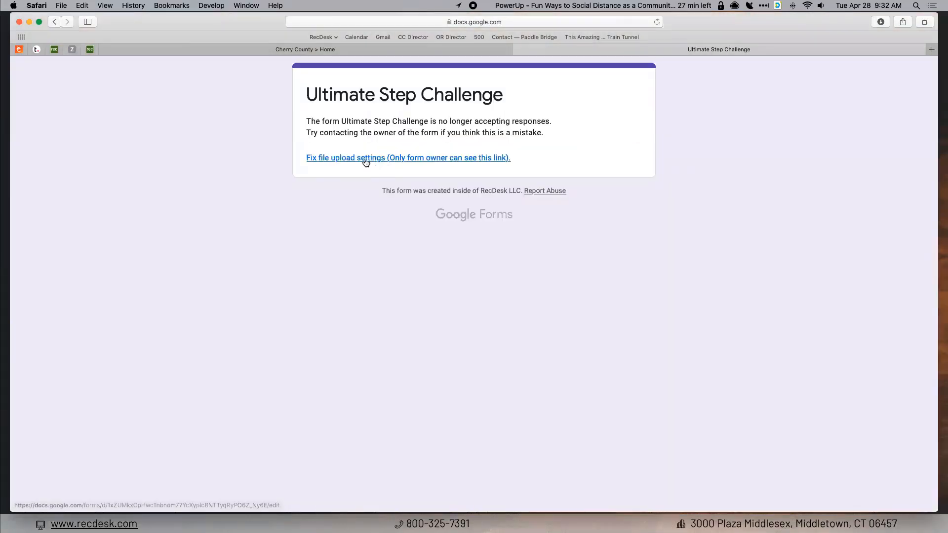
left_click(367, 158)
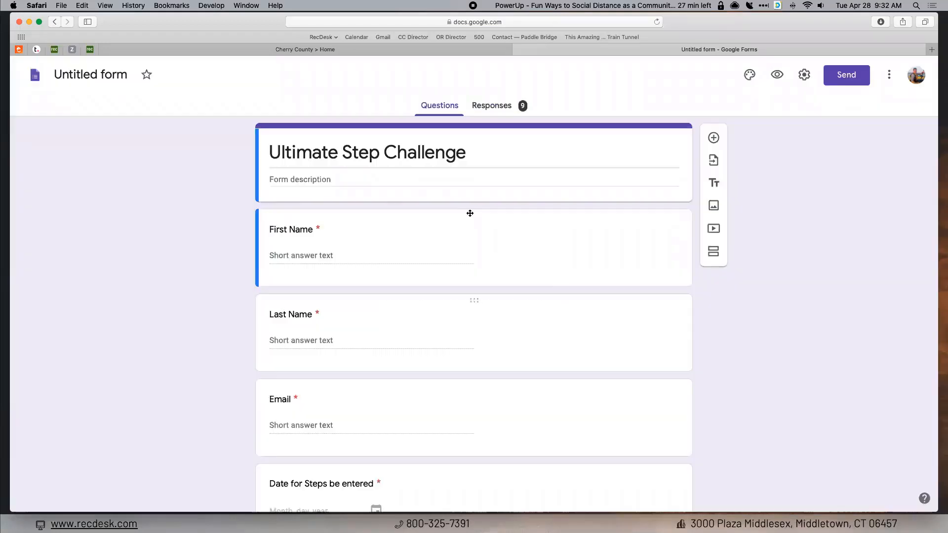
scroll(381, 182, "down", 3)
scroll(381, 182, "up", 3)
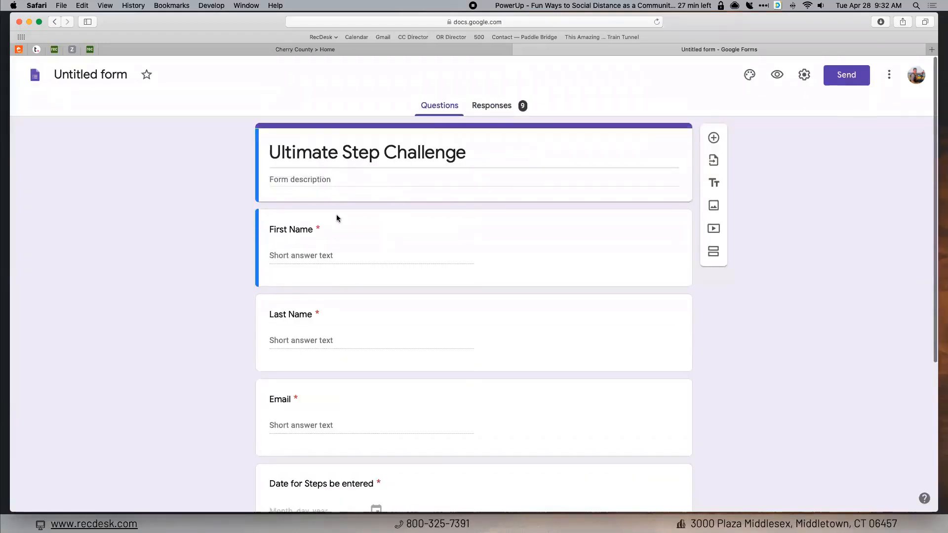
scroll(334, 258, "down", 3)
scroll(333, 271, "down", 3)
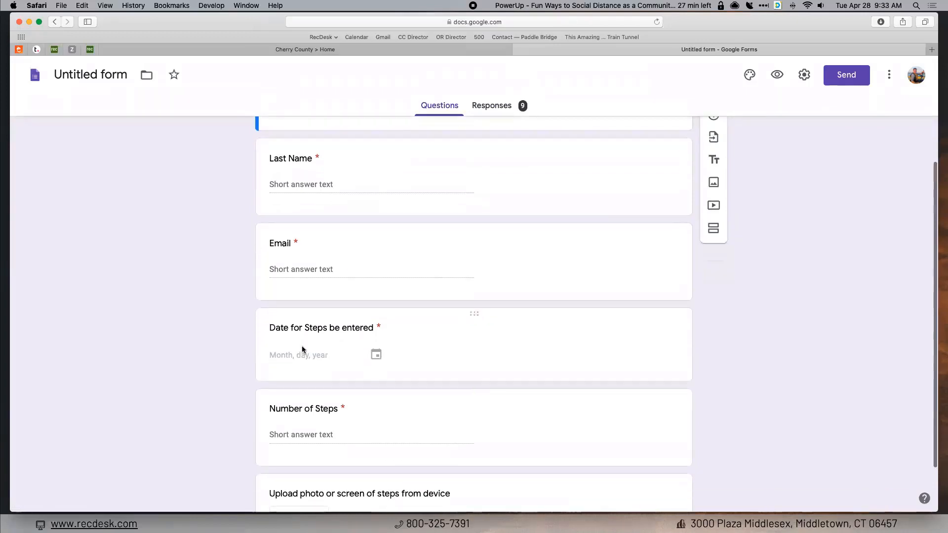
Replace the title of the First Name question with a sample first name.
scroll(301, 345, "up", 4)
left_click(285, 184)
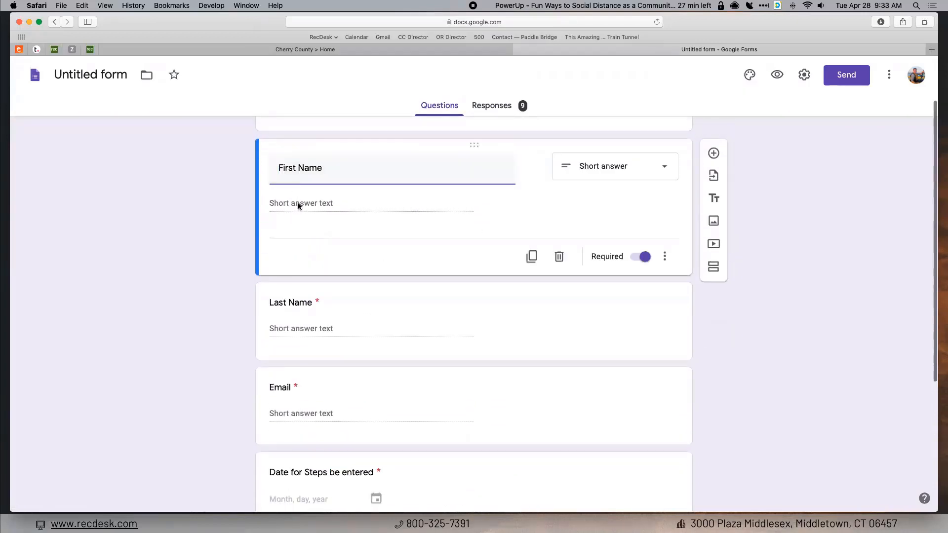
scroll(316, 247, "up", 2)
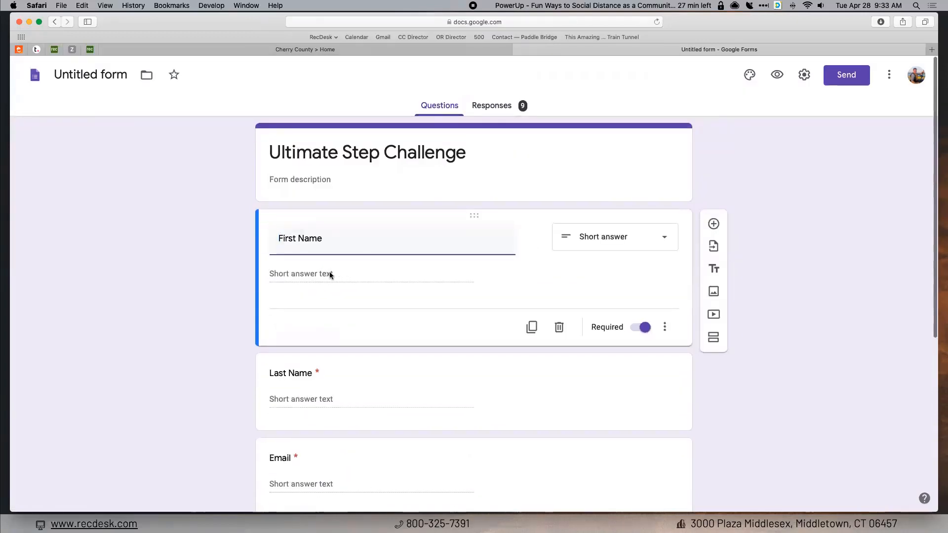
type("Jen")
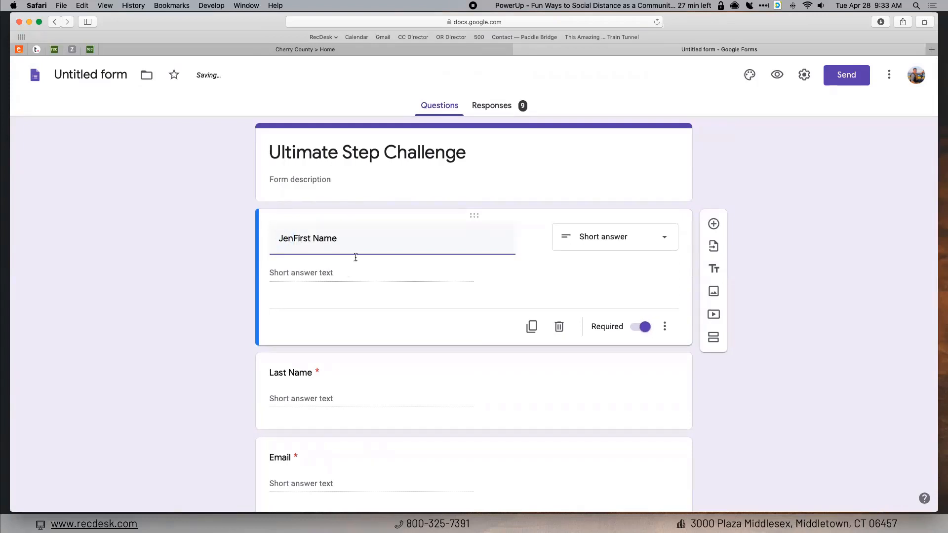
left_click_drag(340, 239, 273, 238)
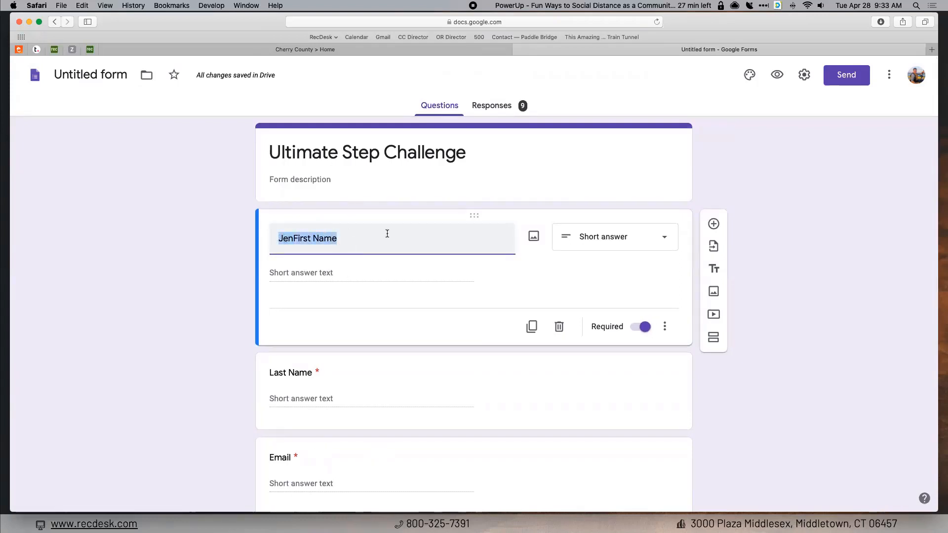
left_click(339, 240)
key("BackSpace")
key("BackSpace")
key("BackSpace")
key("BackSpace")
key("BackSpace")
key("BackSpace")
key("BackSpace")
key("BackSpace")
key("BackSpace")
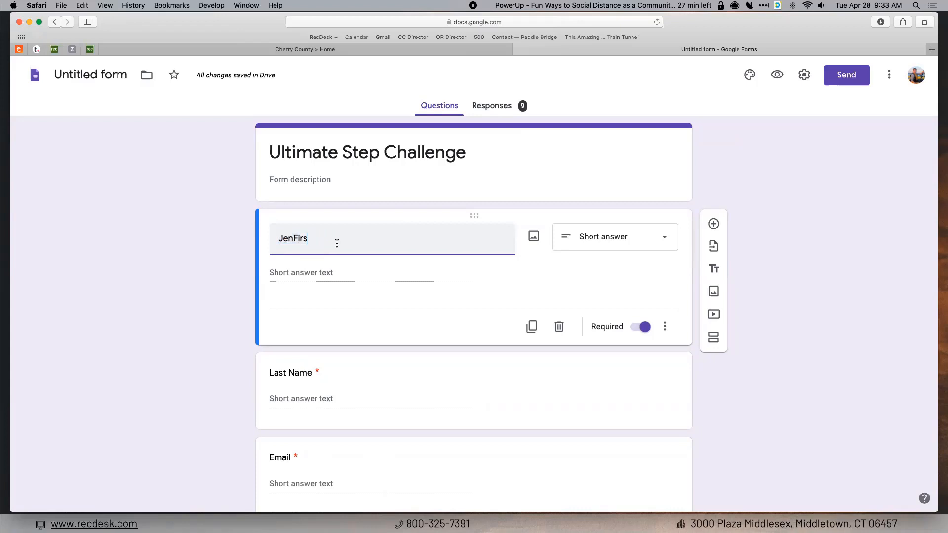
scroll(334, 241, "down", 1)
key("BackSpace")
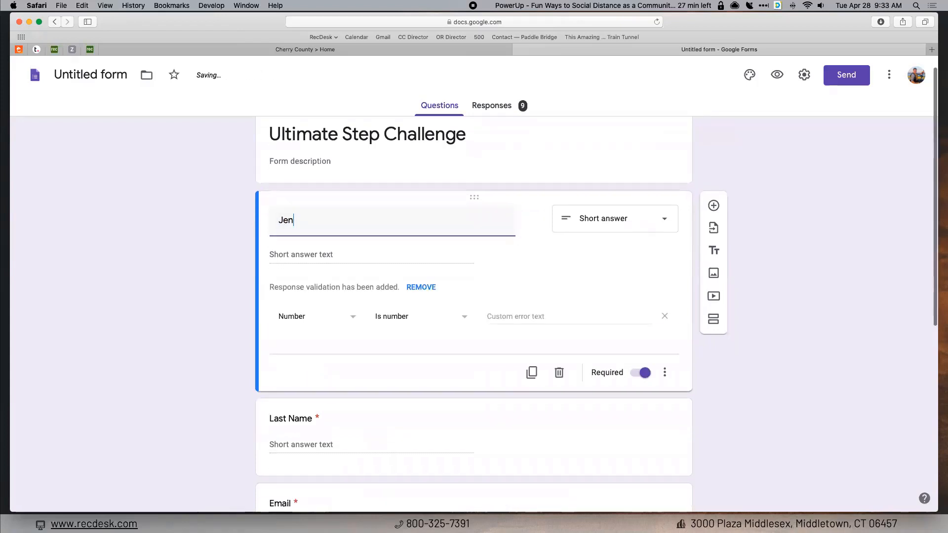
Review the remaining form questions, selecting the date question and checking the step count and photo upload fields.
scroll(332, 252, "down", 3)
scroll(322, 324, "up", 2)
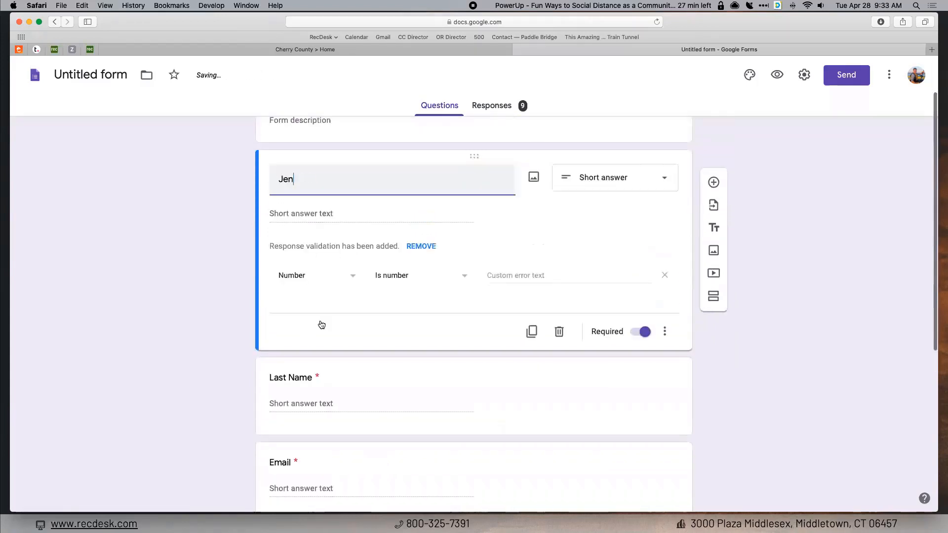
scroll(314, 398, "down", 5)
scroll(316, 385, "down", 2)
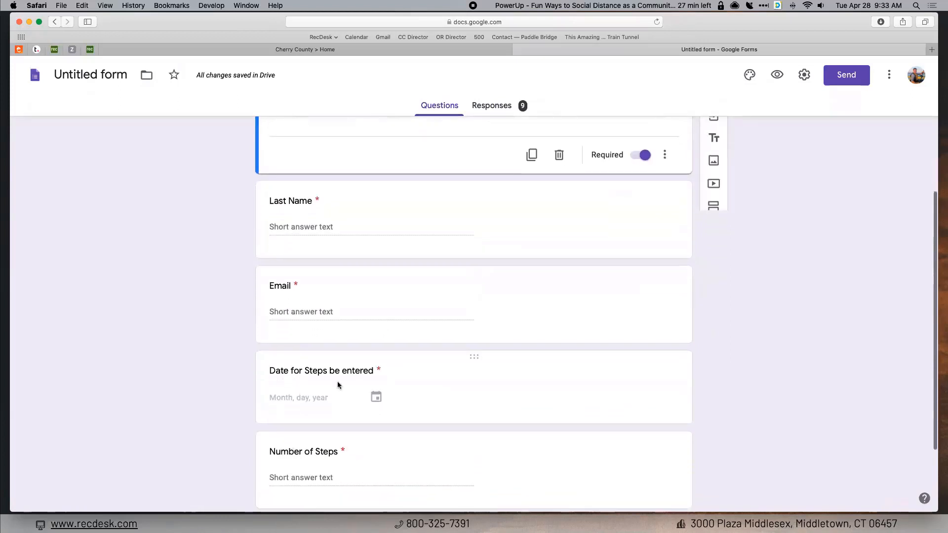
scroll(301, 391, "down", 2)
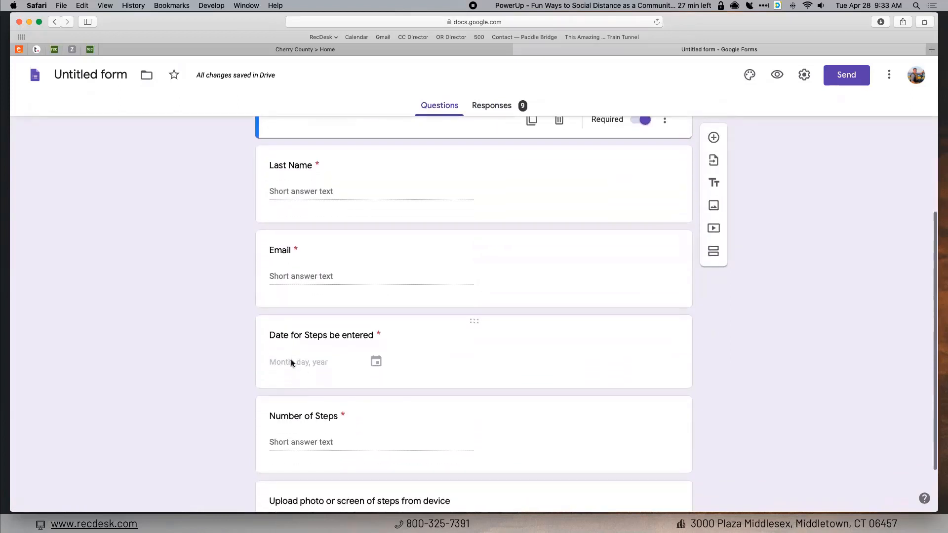
left_click(292, 361)
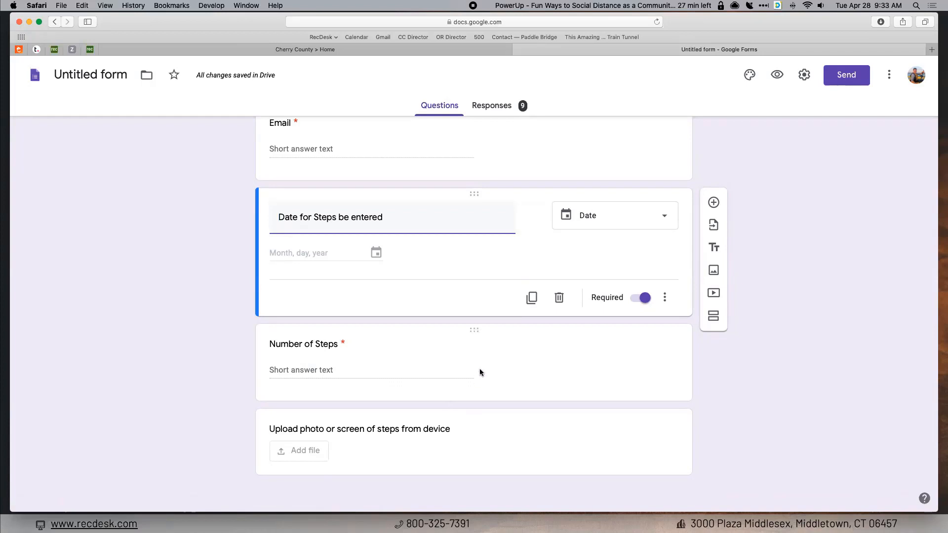
scroll(479, 368, "up", 2)
scroll(474, 376, "down", 2)
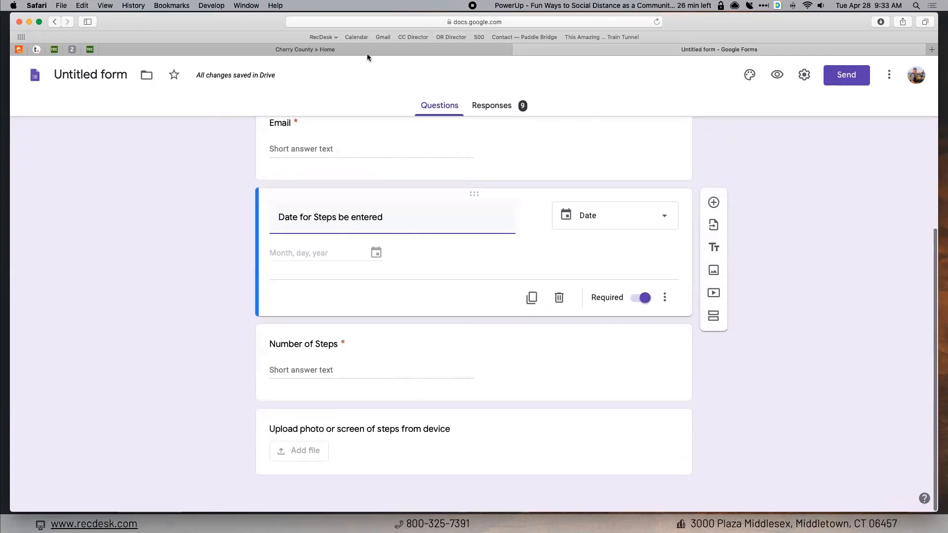
View the form's response summary and the team results chart on the Cherry County home page.
left_click(490, 107)
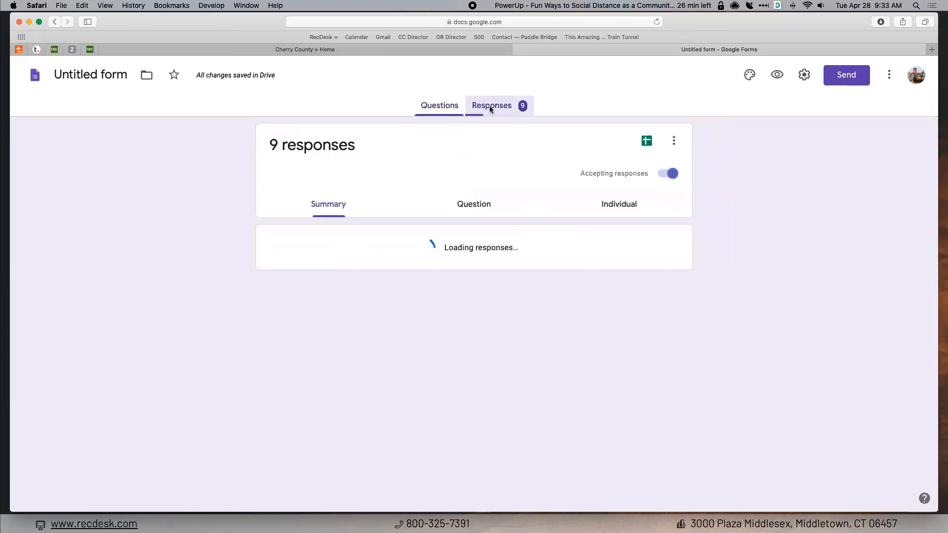
scroll(478, 215, "down", 3)
scroll(477, 210, "up", 2)
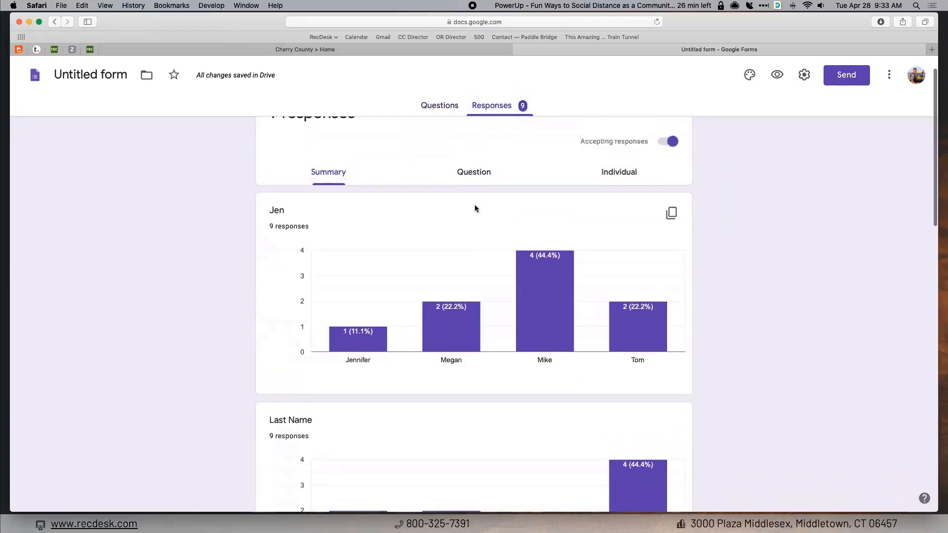
left_click(414, 49)
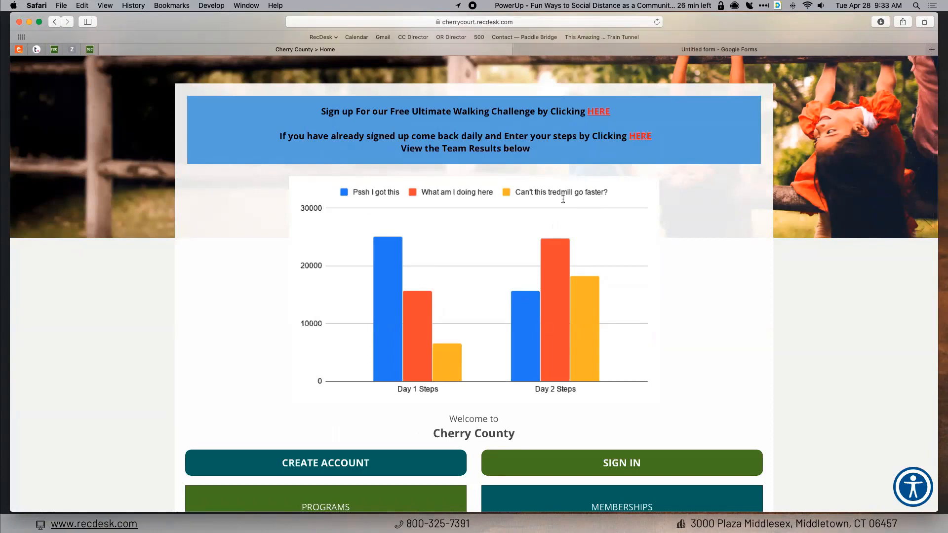
Return to the Ultimate Step Challenge form and open its responses in the linked spreadsheet.
left_click(719, 49)
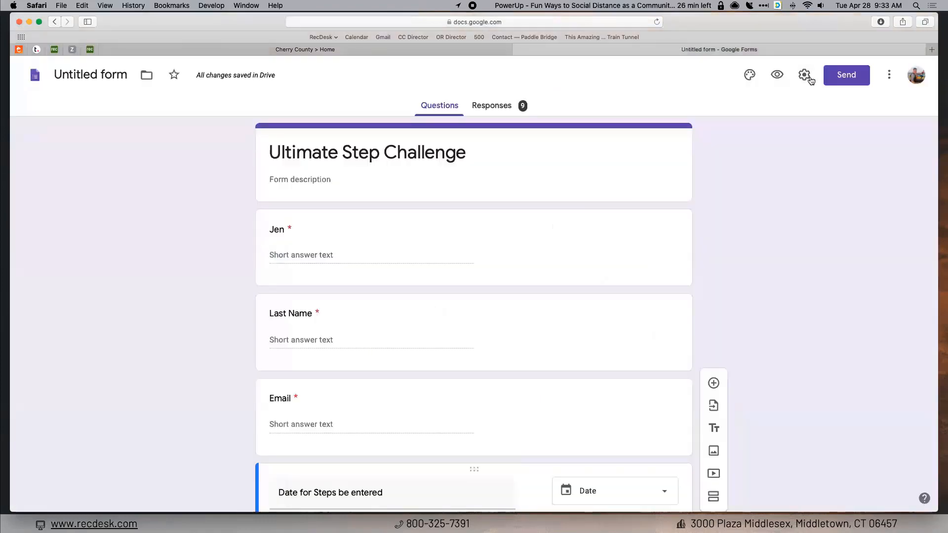
left_click(891, 75)
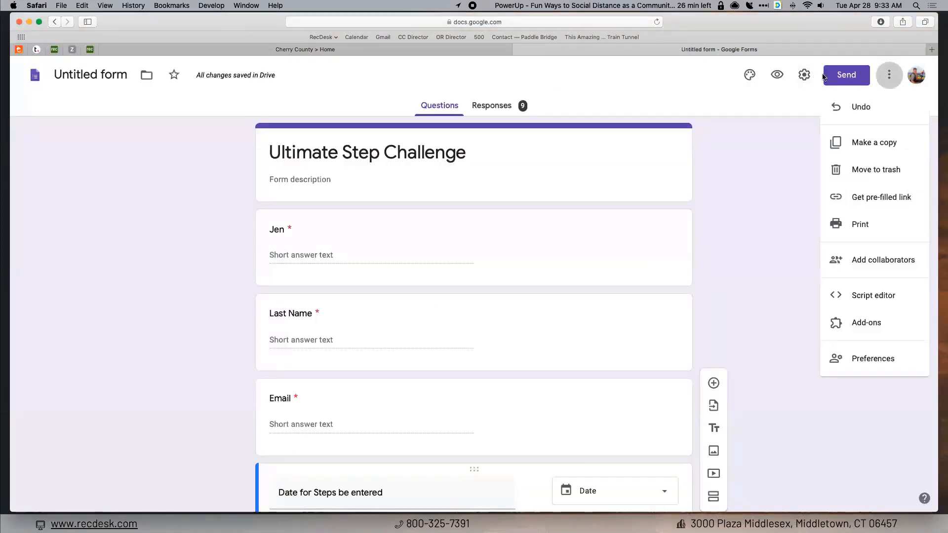
left_click(803, 79)
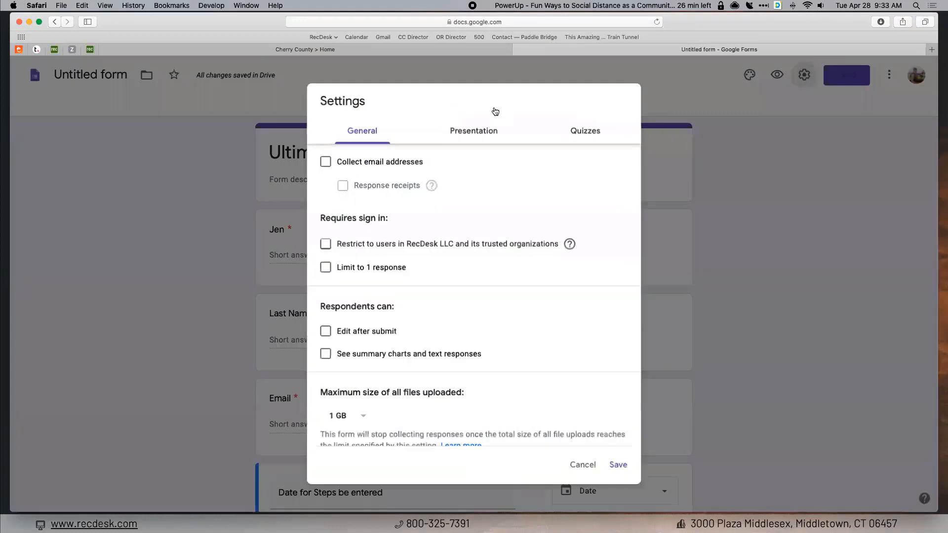
key("Escape")
left_click(513, 106)
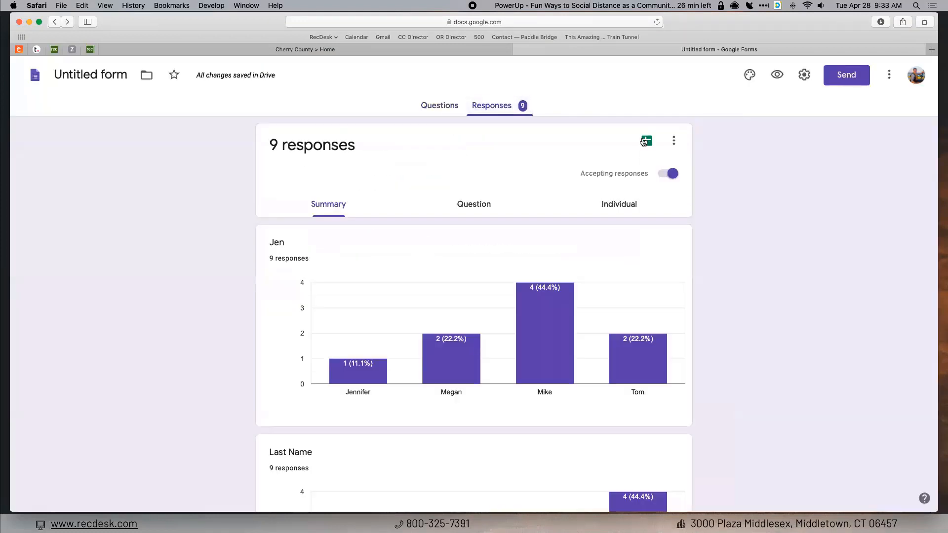
left_click(641, 139)
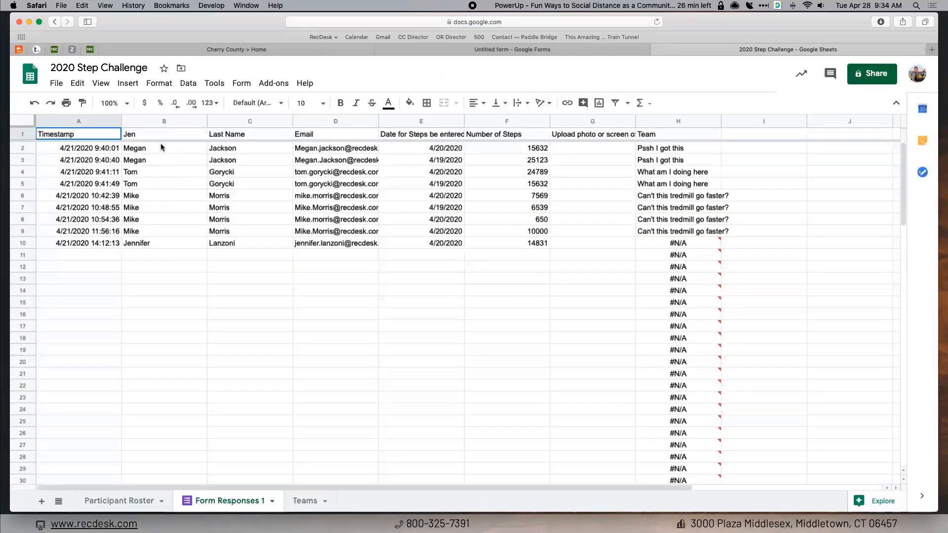
Highlight the participants' names, the step dates and the step counts in the form responses sheet.
left_click_drag(161, 148, 253, 243)
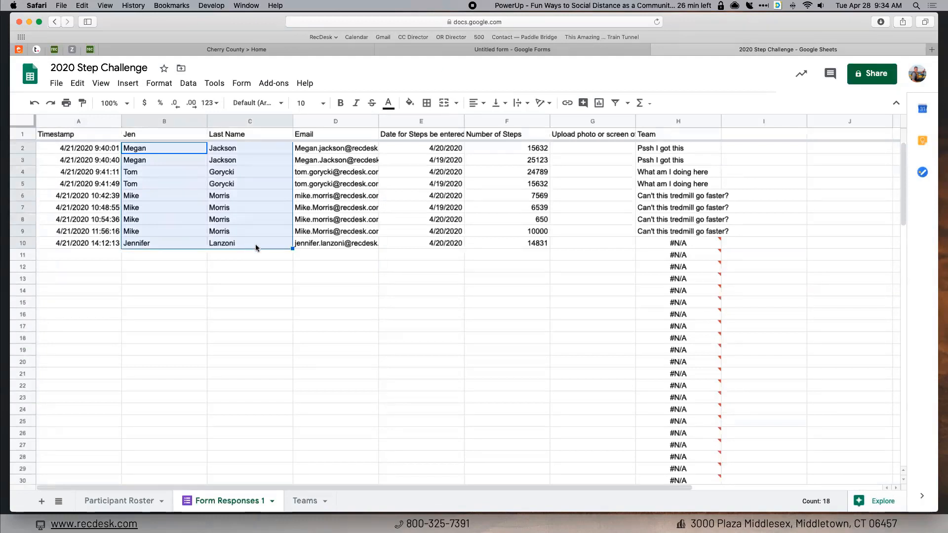
left_click_drag(419, 148, 431, 245)
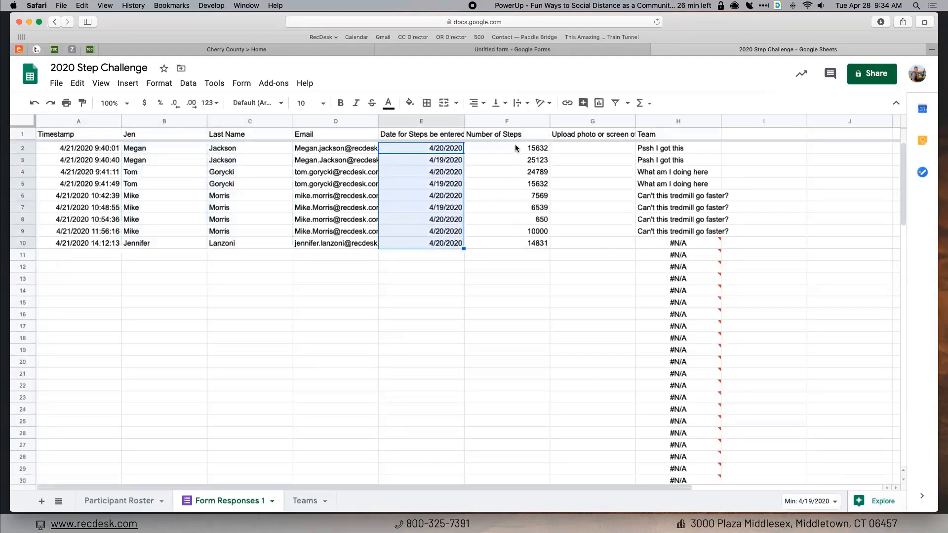
left_click_drag(514, 147, 529, 247)
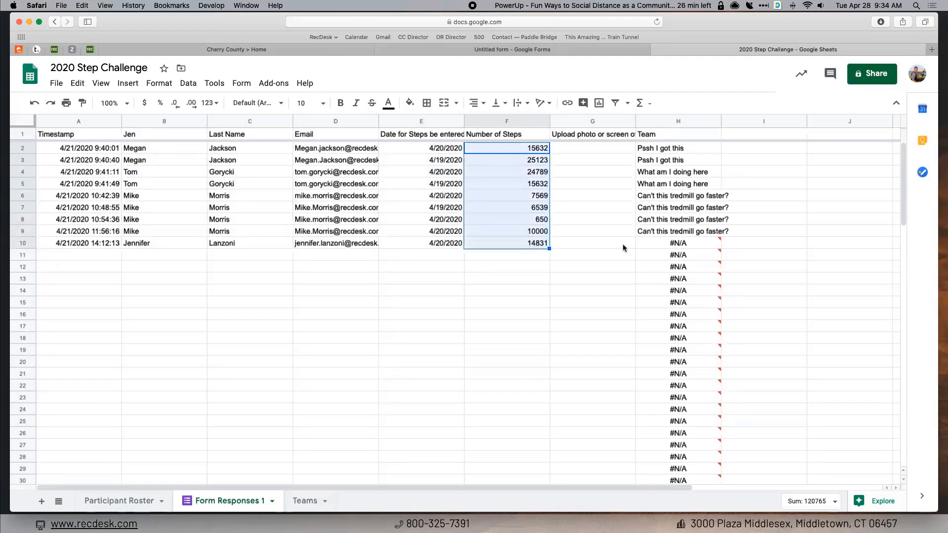
Show the Participant Roster sheet and select the email and team cells of the second participant.
key("alt+Up")
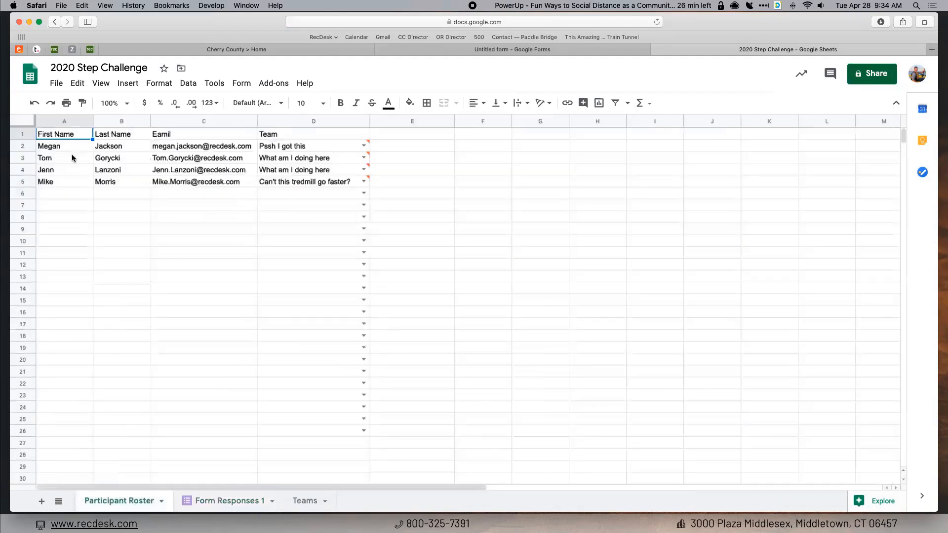
left_click(218, 159)
left_click(316, 157)
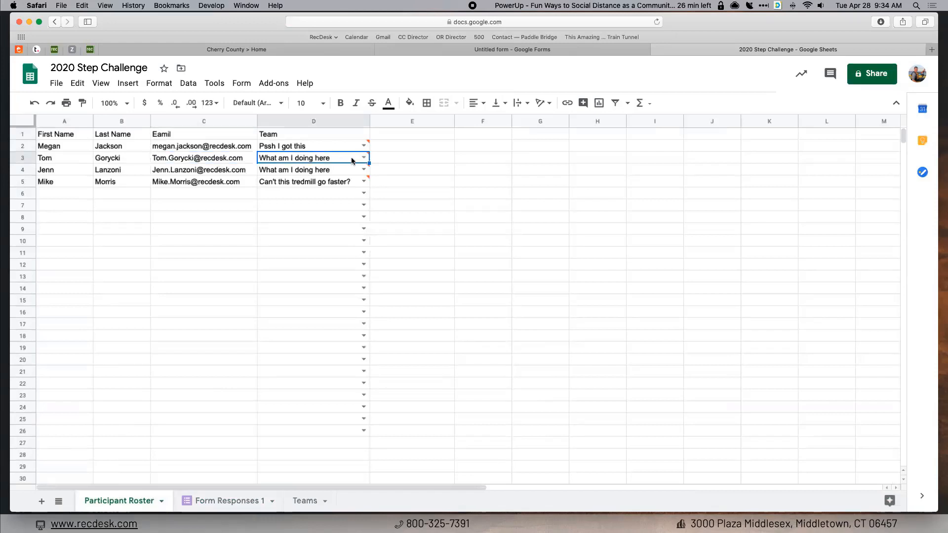
Choose "What am I doing here" as the second participant's team and assign the first participant to "Blue Team" in the roster.
left_click(364, 158)
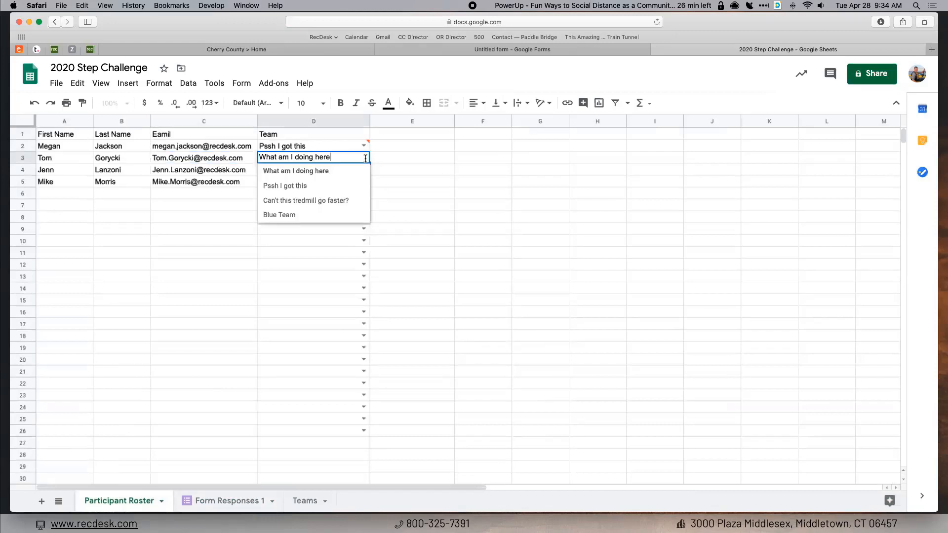
left_click(322, 173)
left_click(321, 146)
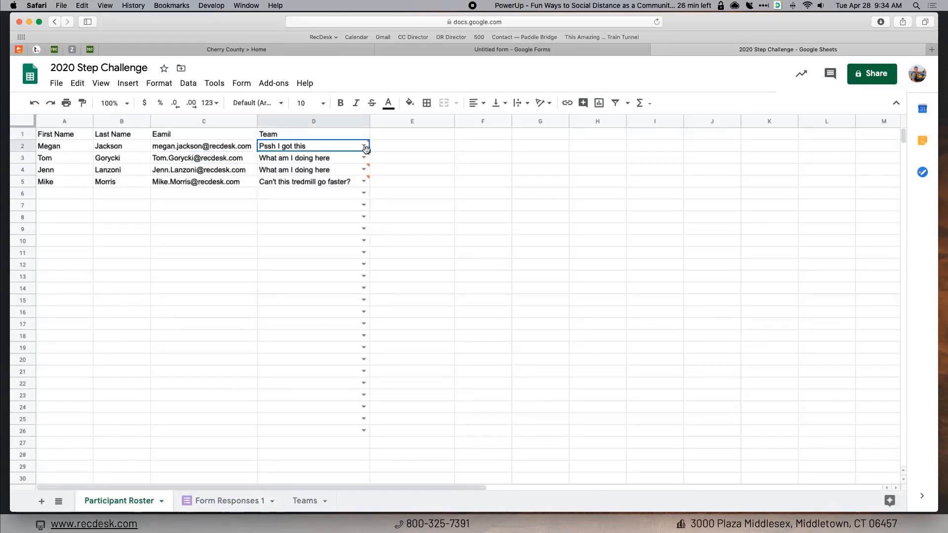
left_click(364, 146)
left_click(318, 202)
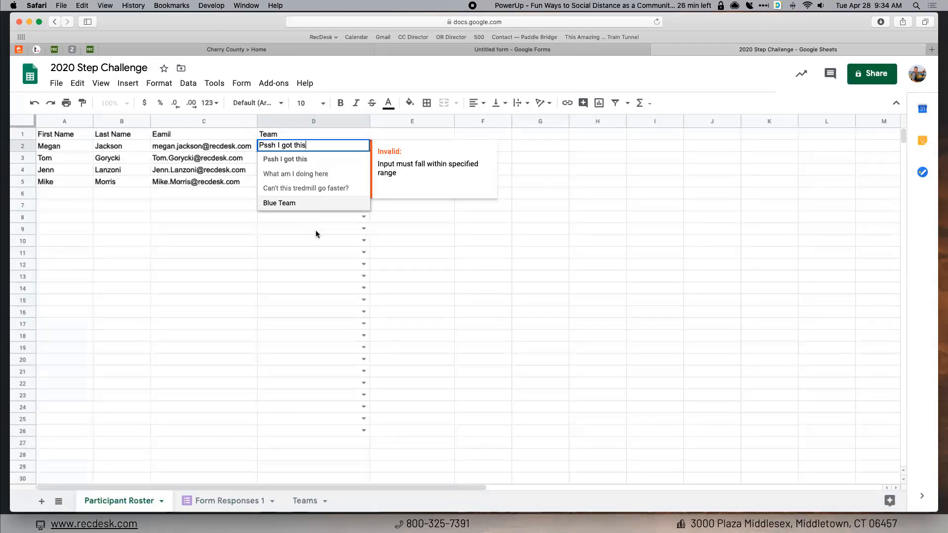
left_click(296, 300)
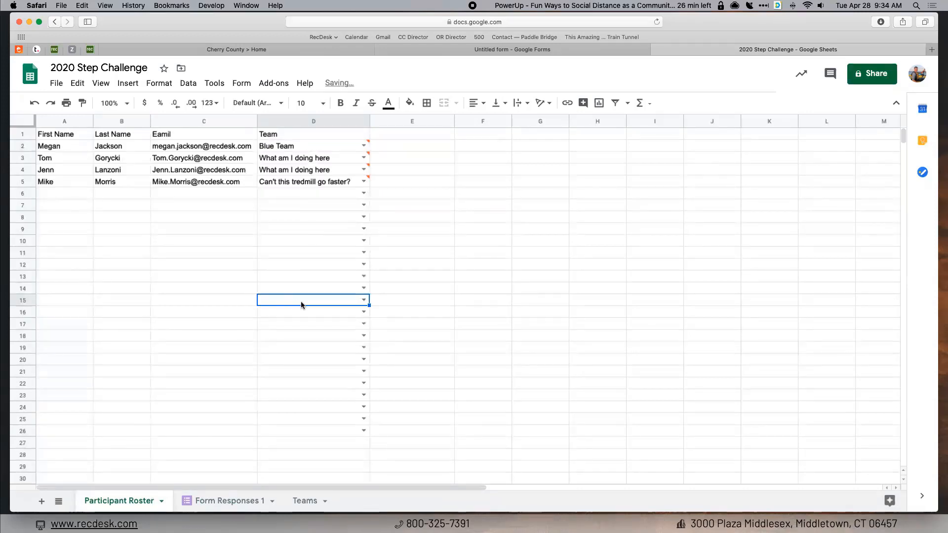
Show the team step totals and chart on the Teams sheet, selecting the Day 1 steps of "What am I doing here", and return to Participant Roster.
left_click(305, 501)
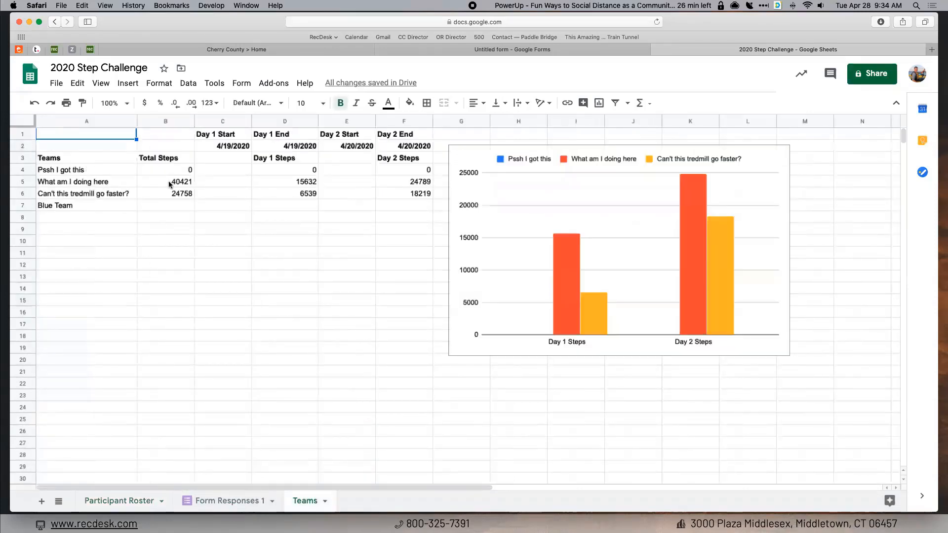
left_click(295, 184)
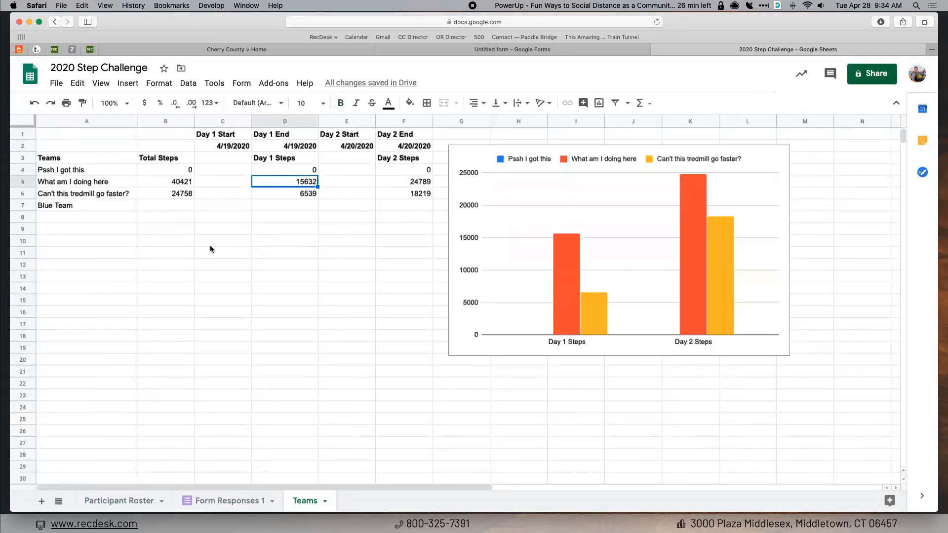
left_click(123, 501)
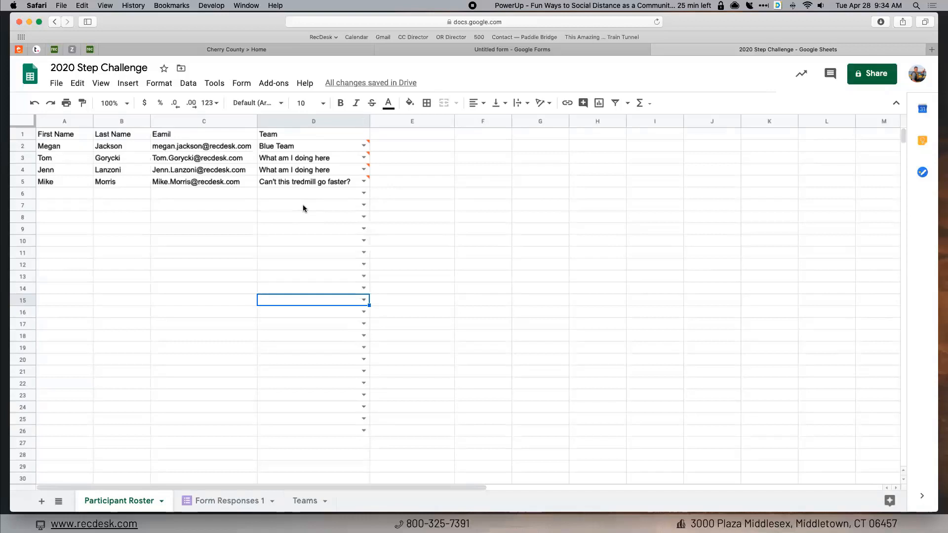
Move the browser window out of view to reveal the presentation slide behind it.
scroll(303, 205, "right", 10)
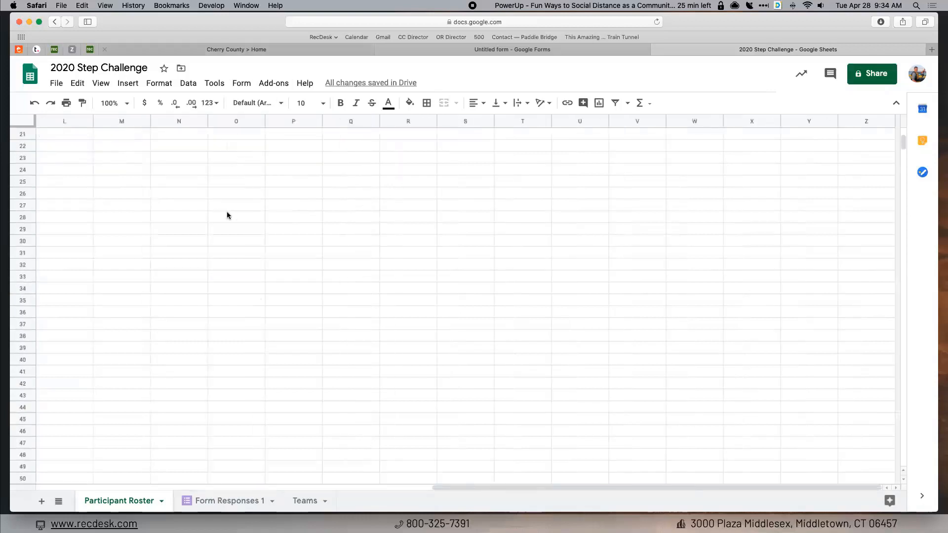
scroll(229, 216, "left", 10)
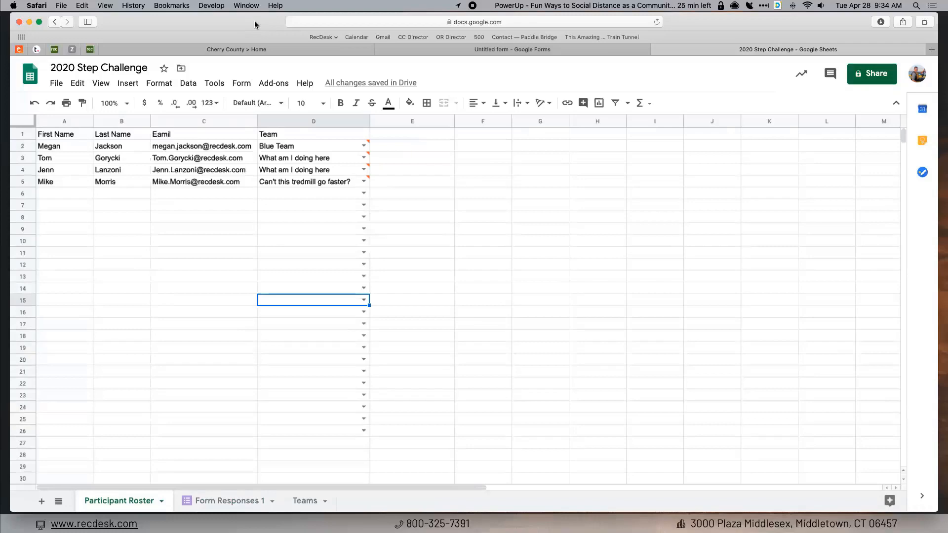
left_click_drag(255, 24, 254, 30)
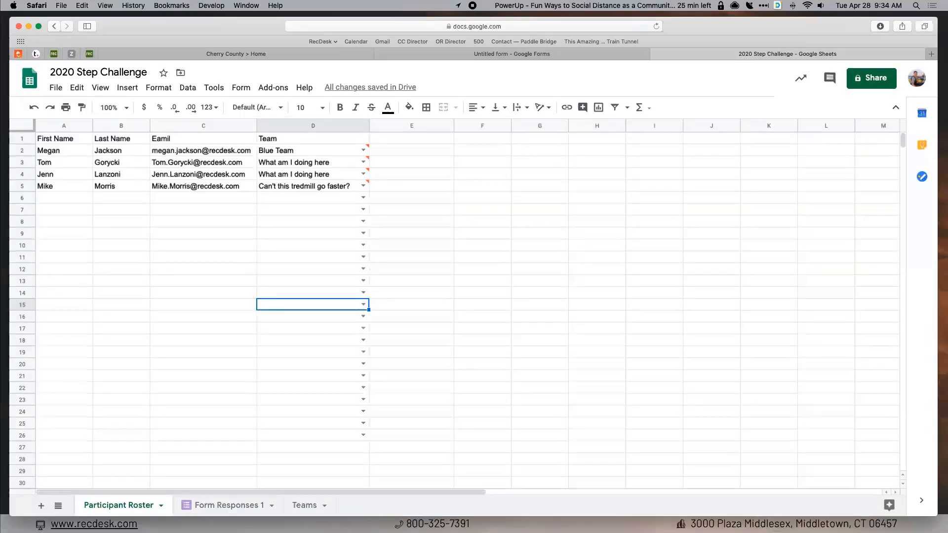
left_click_drag(254, 27, 264, 532)
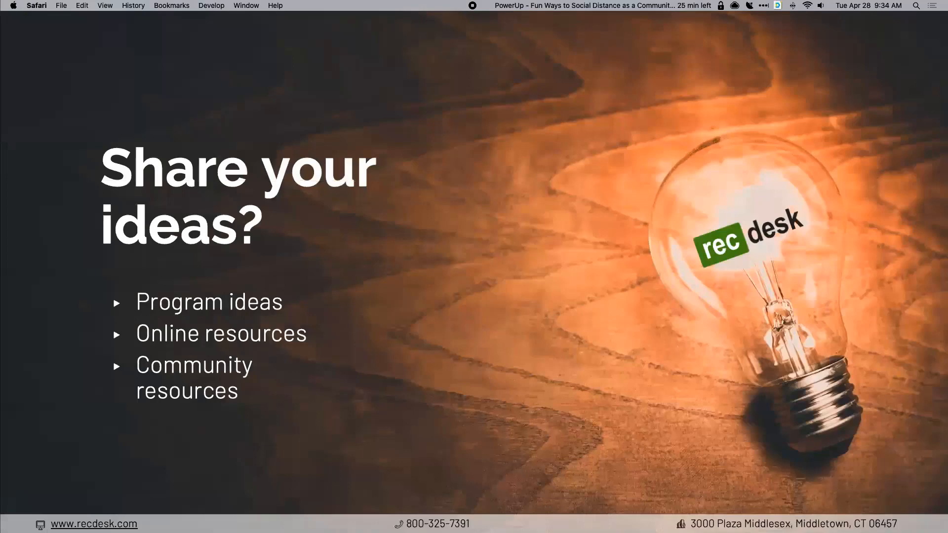